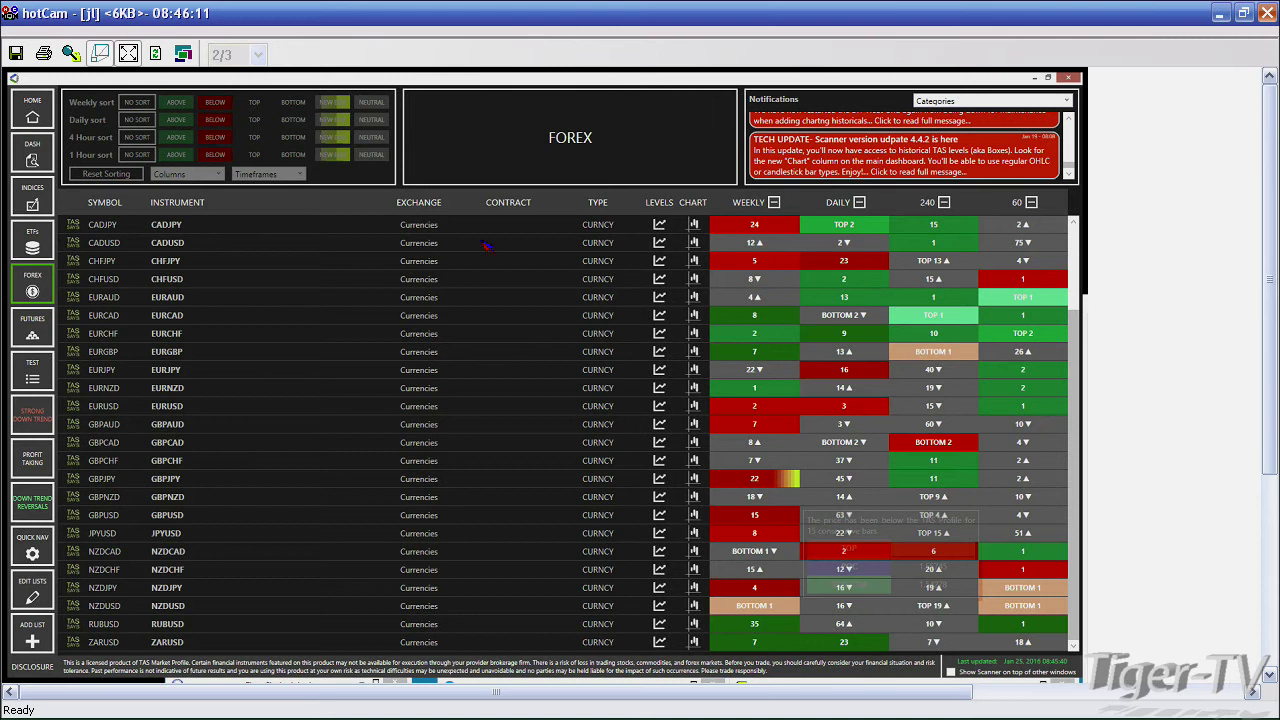
# - Inspect the weekly TAS Profile levels of EURGBP in the forex list
pyautogui.click(795, 355)
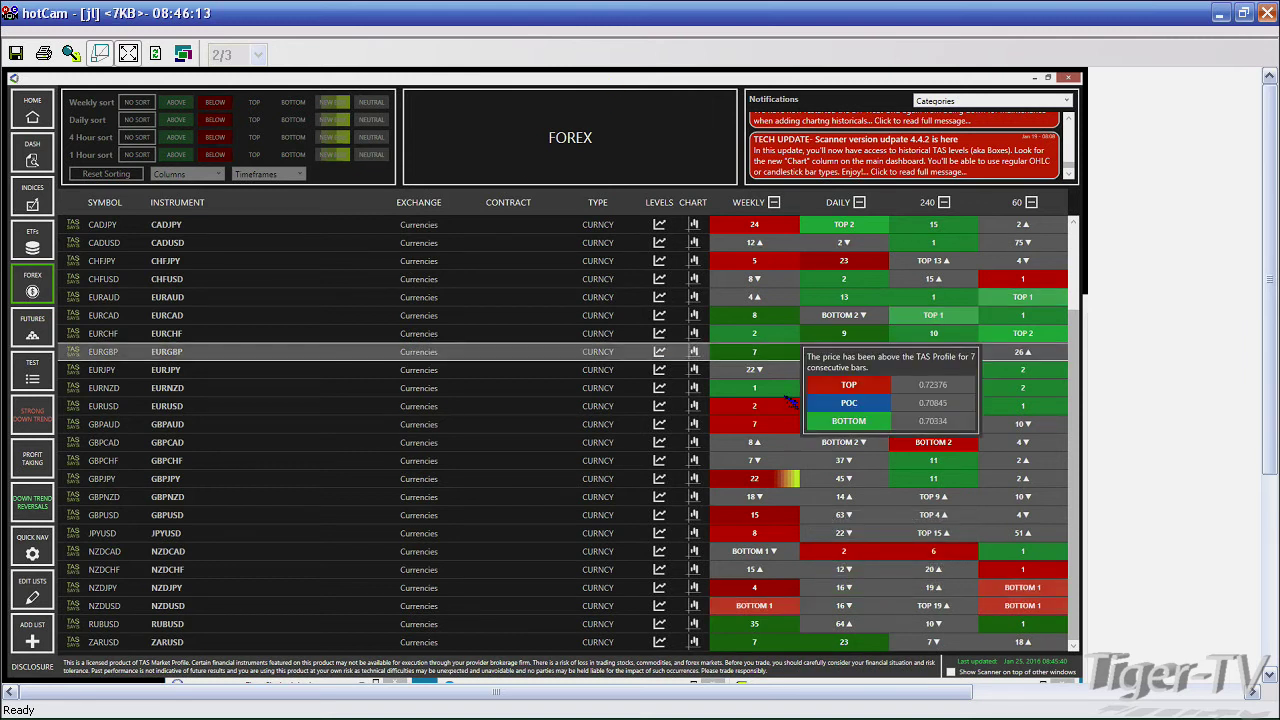
pyautogui.click(787, 395)
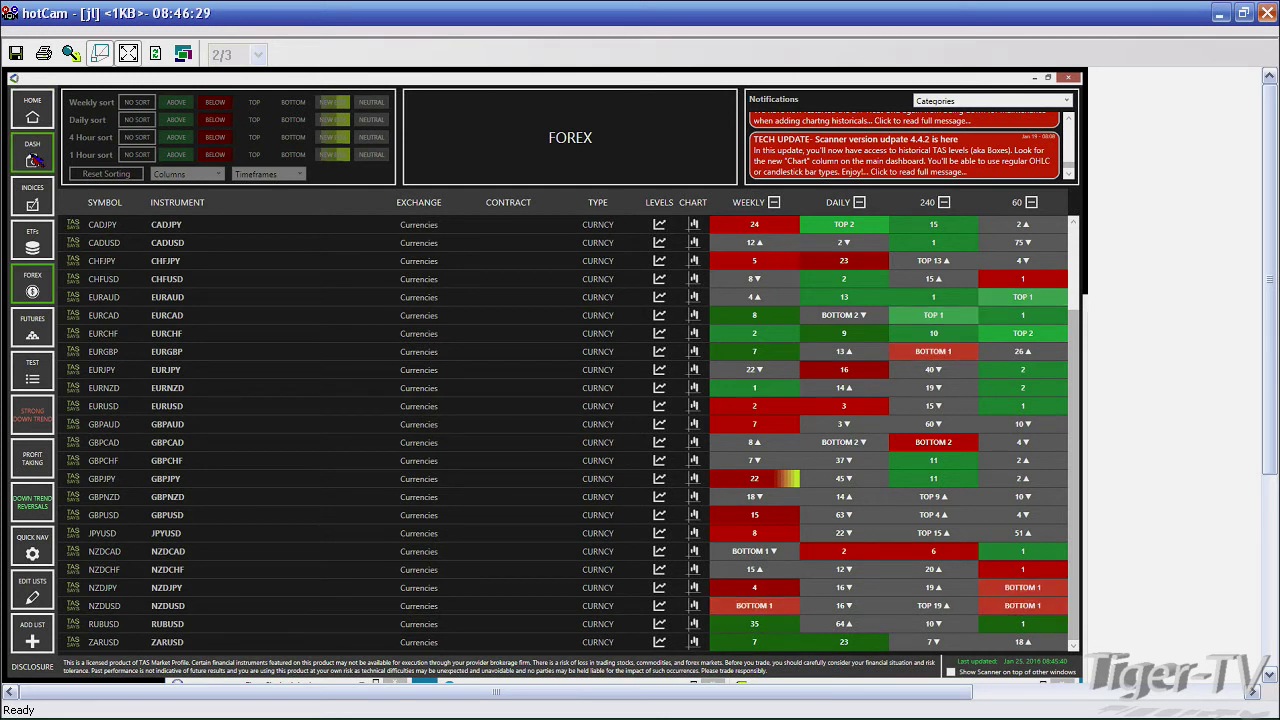
# - Switch to the Dash list of SP 500 instruments and search it for the symbol JNJ
pyautogui.click(33, 160)
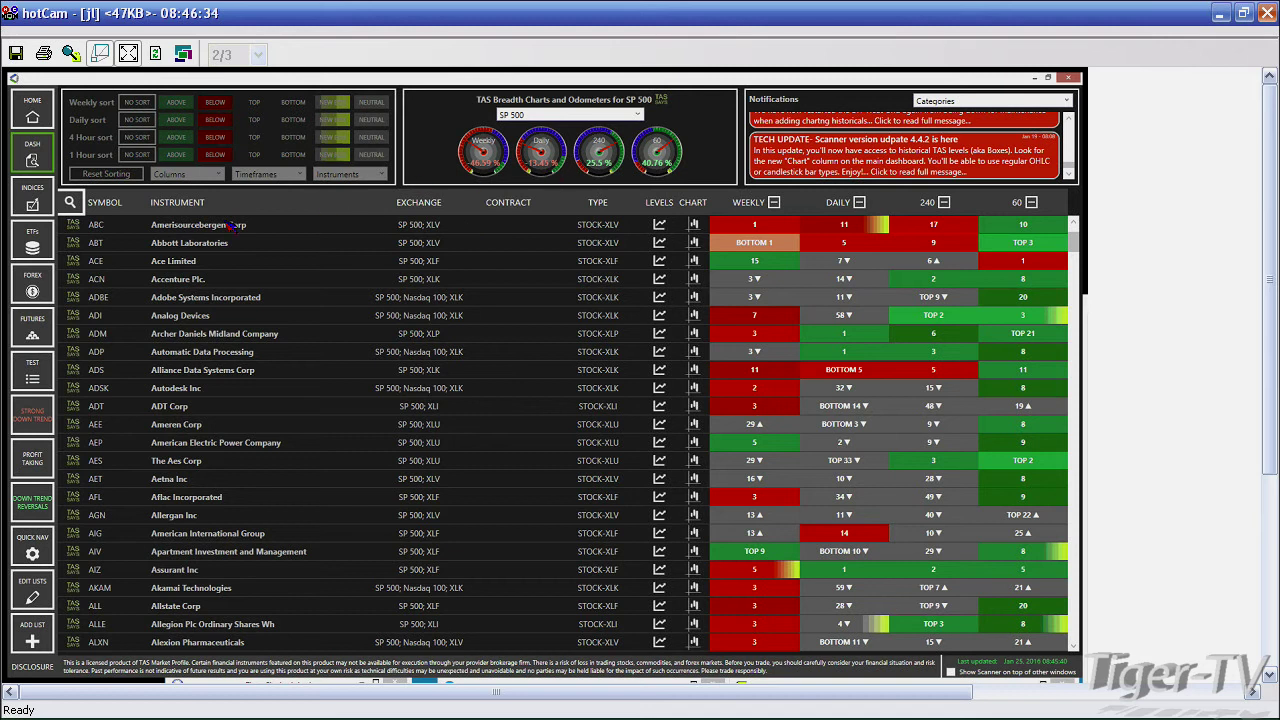
pyautogui.click(135, 297)
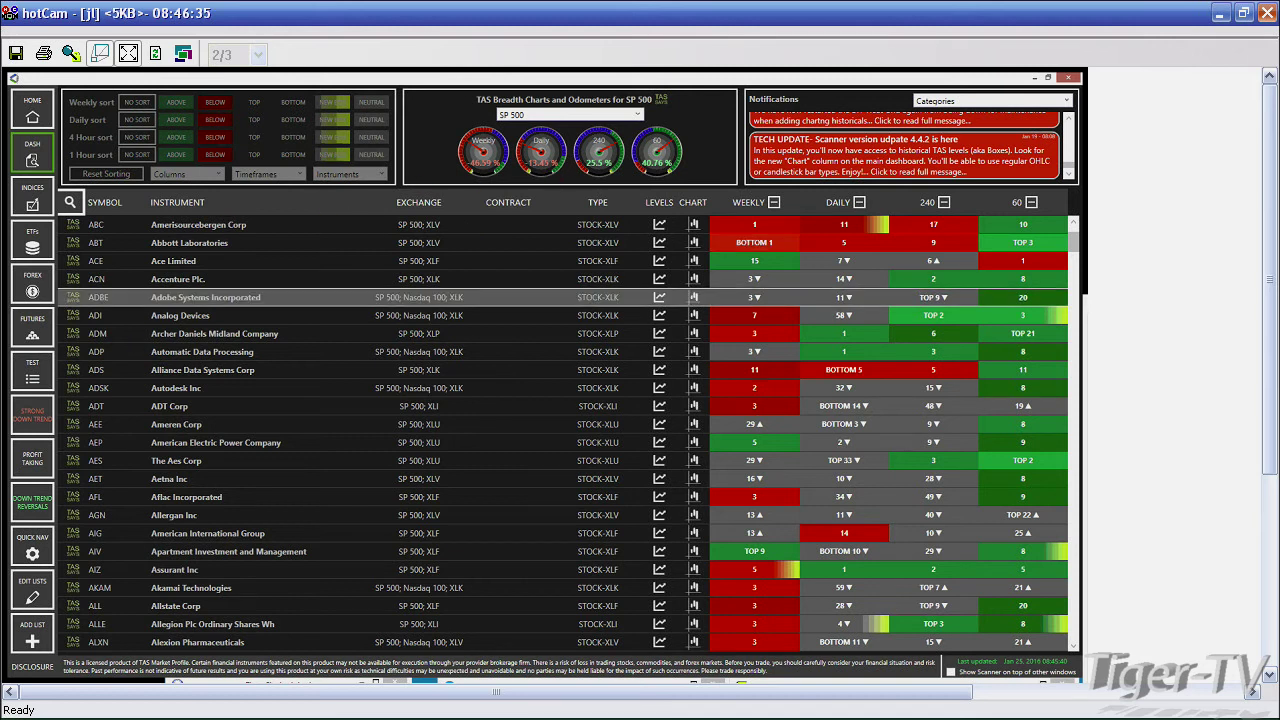
pyautogui.click(113, 205)
pyautogui.write('jnj')
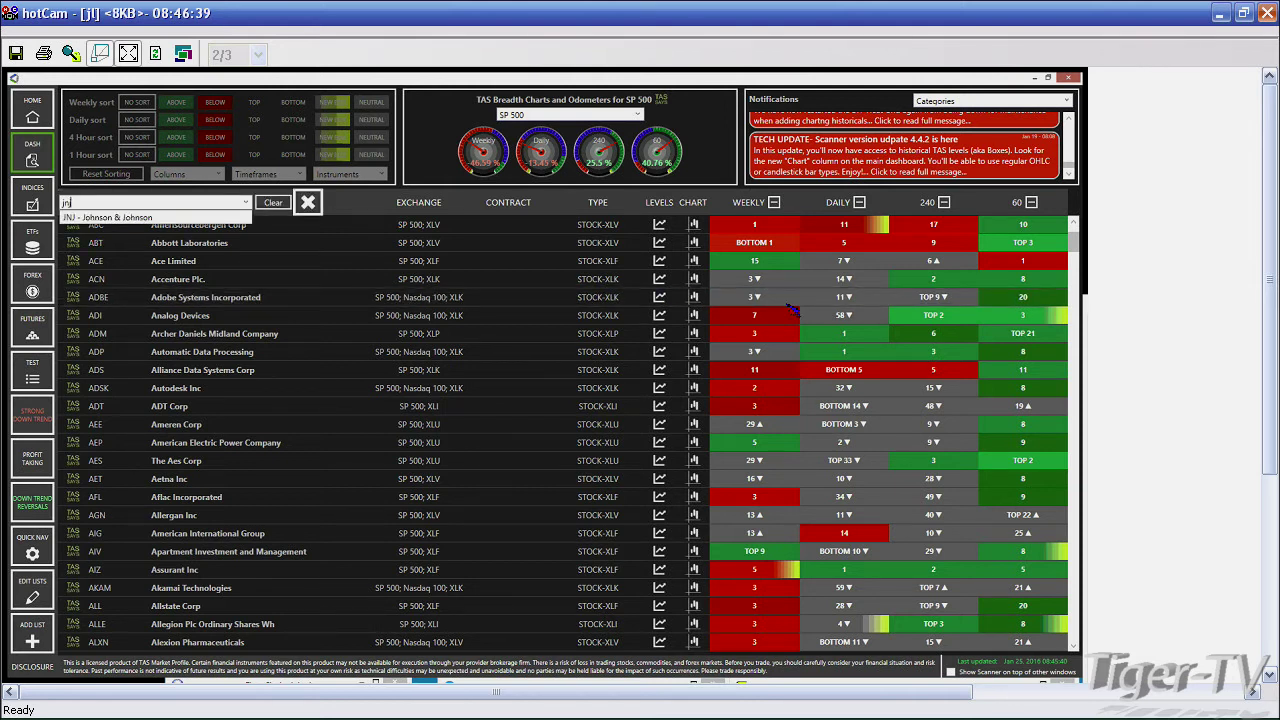
pyautogui.press('Return')
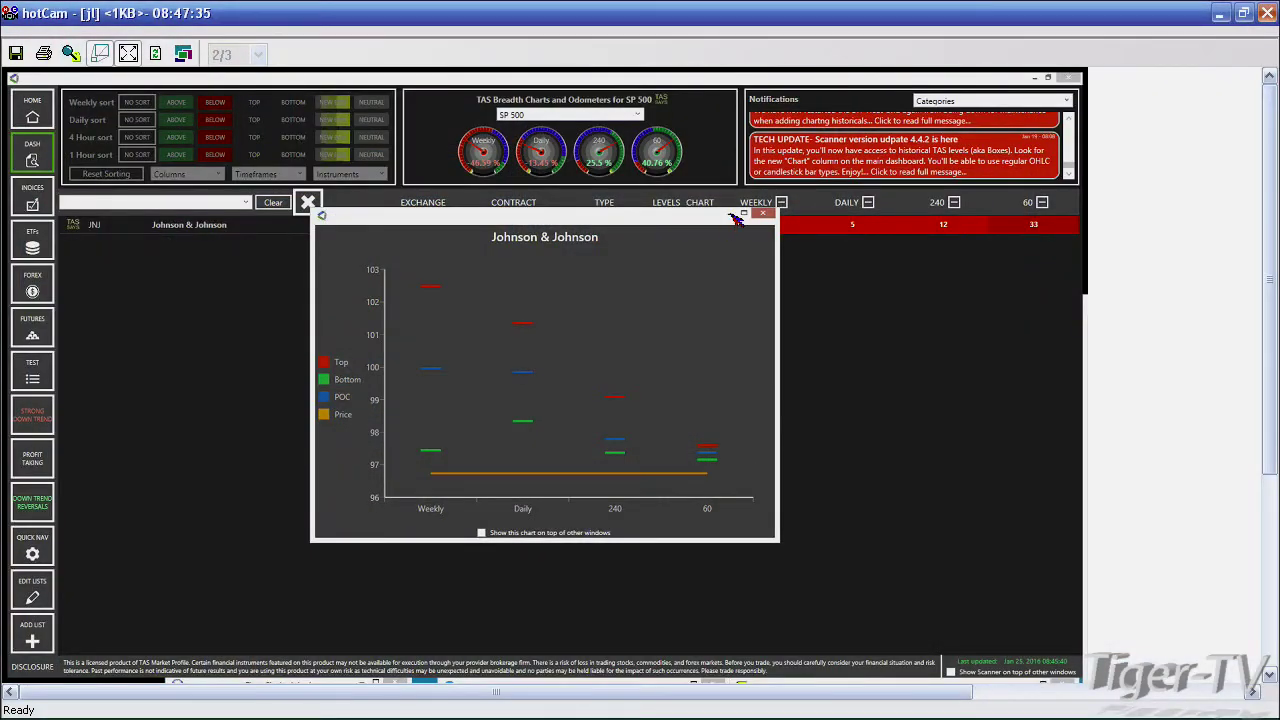
# - Review the Johnson & Johnson levels chart and its 4-hour and weekly price charts, and close the chart
pyautogui.click(533, 414)
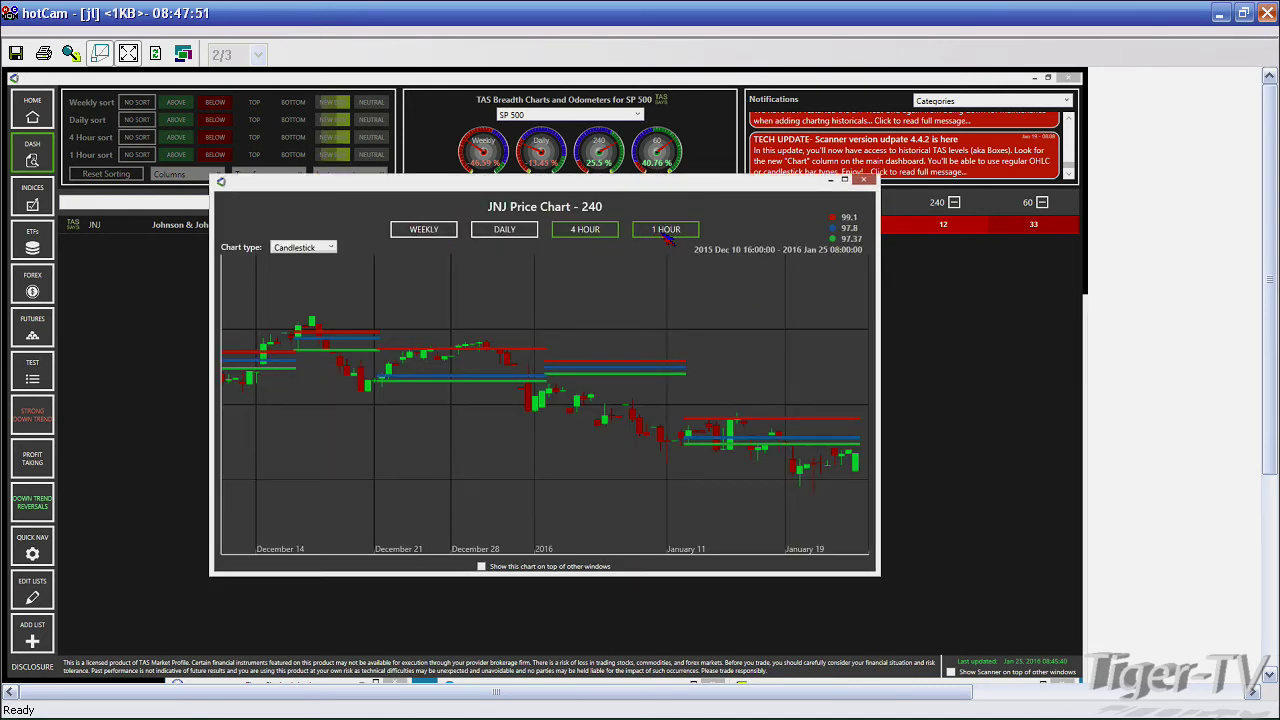
pyautogui.click(446, 231)
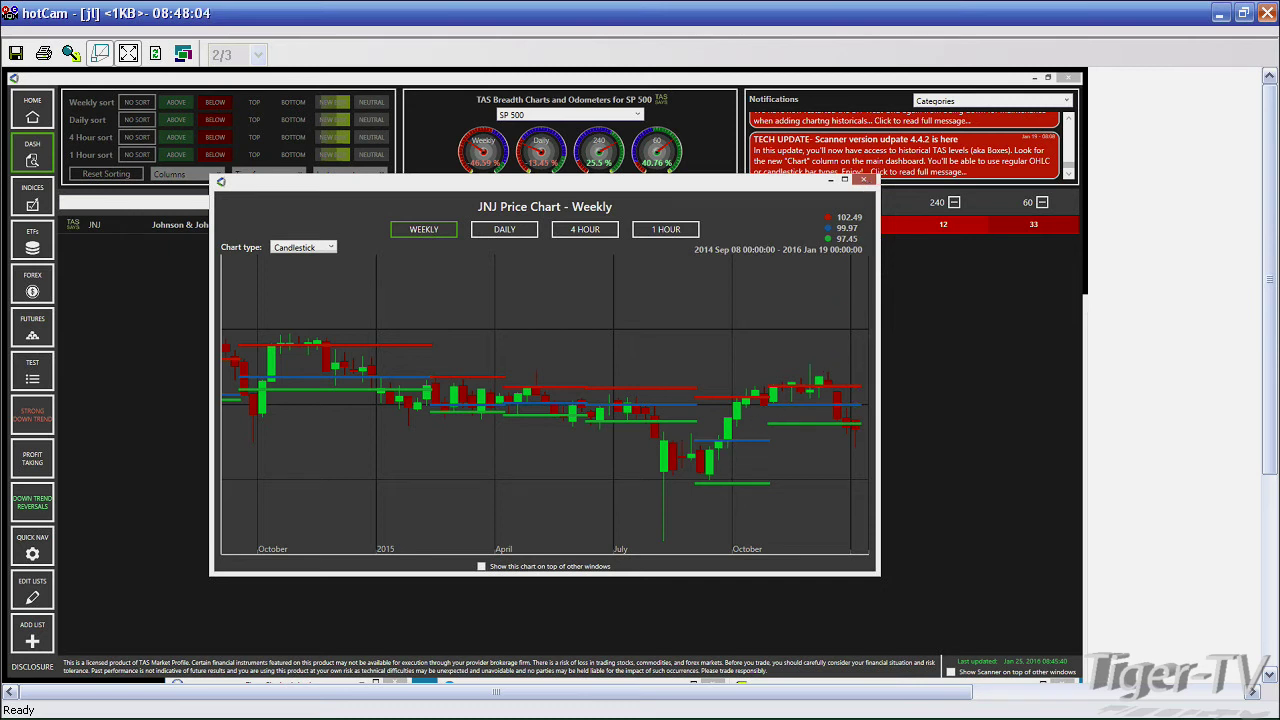
pyautogui.press('Escape')
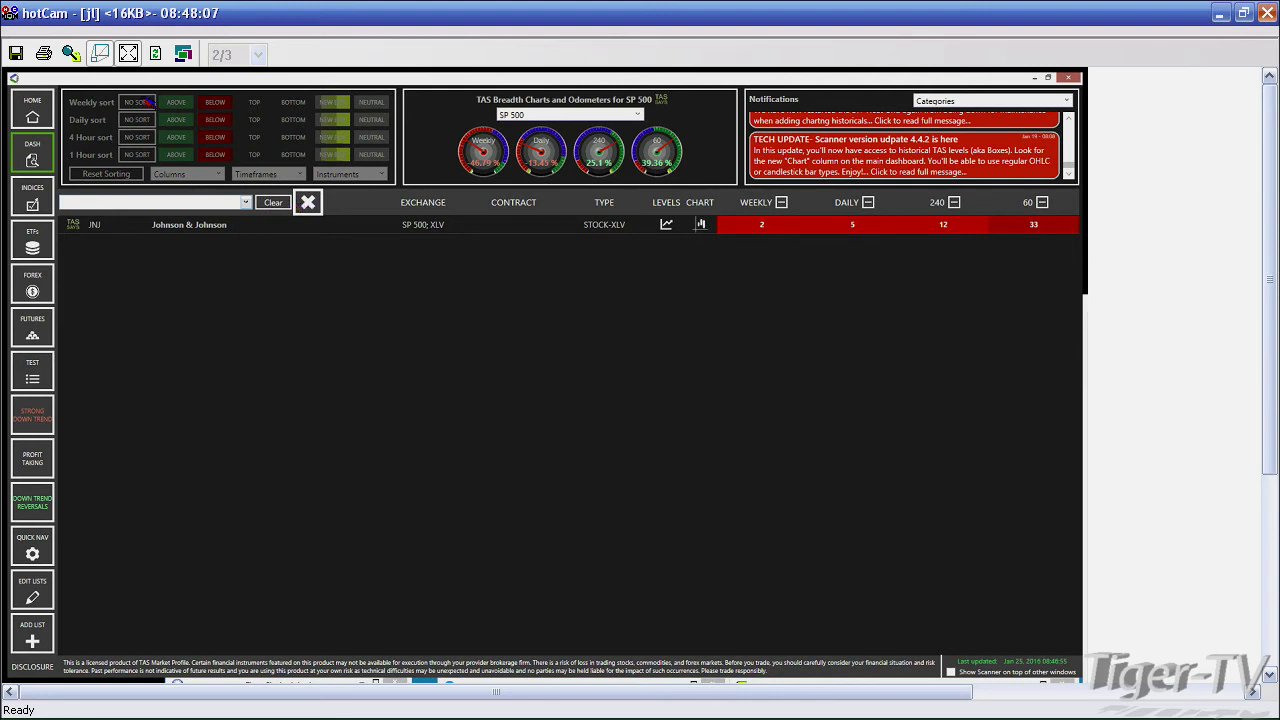
# - Filter the full SP 500 list to instruments below the TAS Profile on the weekly, daily and 4-hour timeframes
pyautogui.click(182, 105)
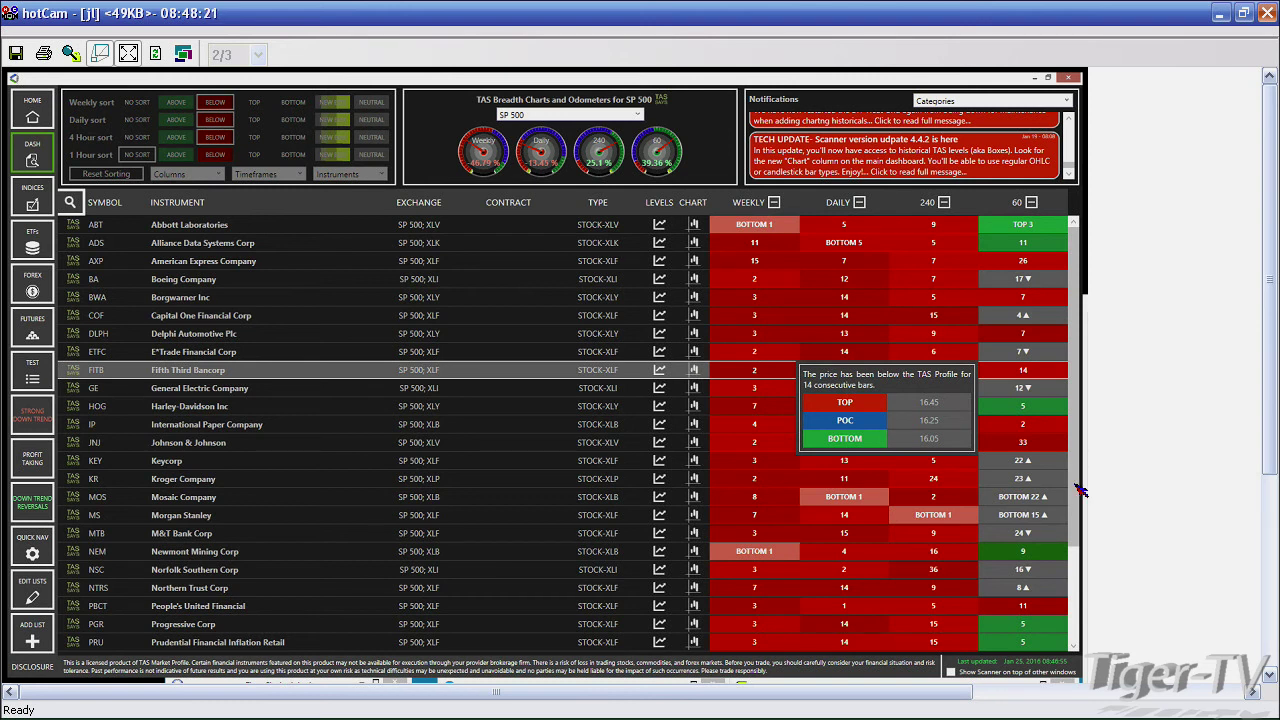
pyautogui.scroll(-3, 1080, 487)
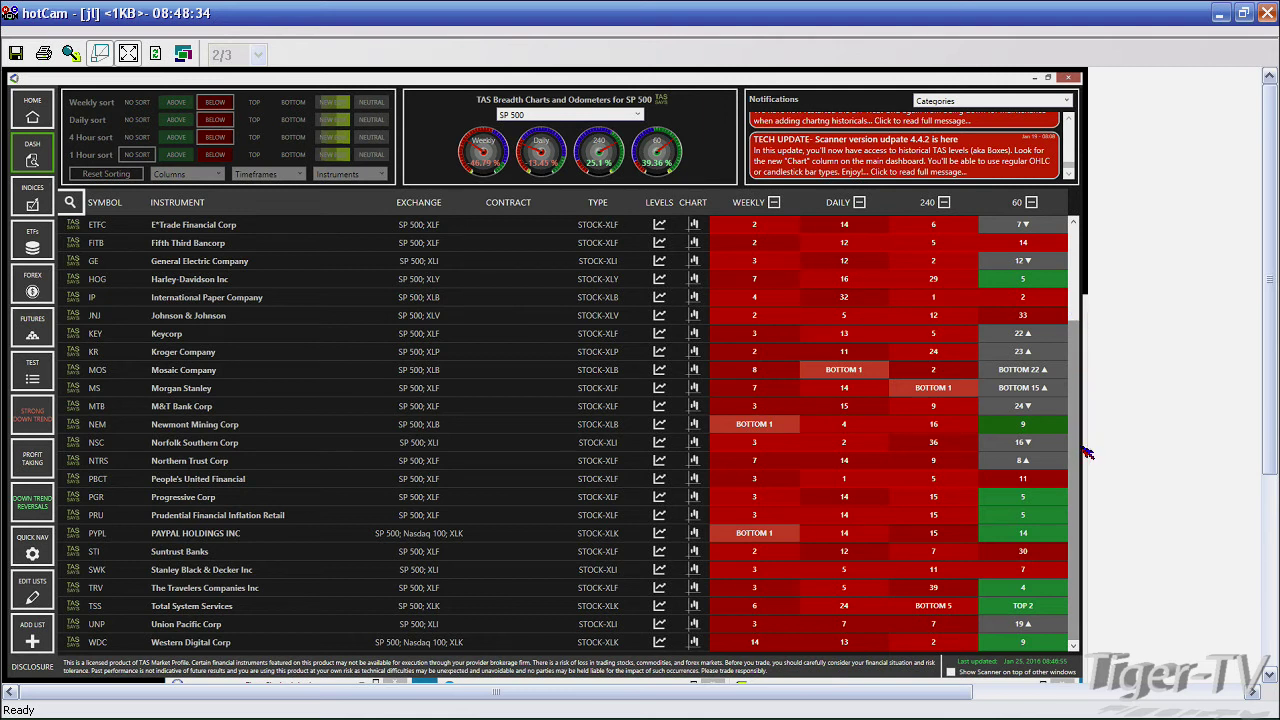
pyautogui.scroll(1, 1087, 453)
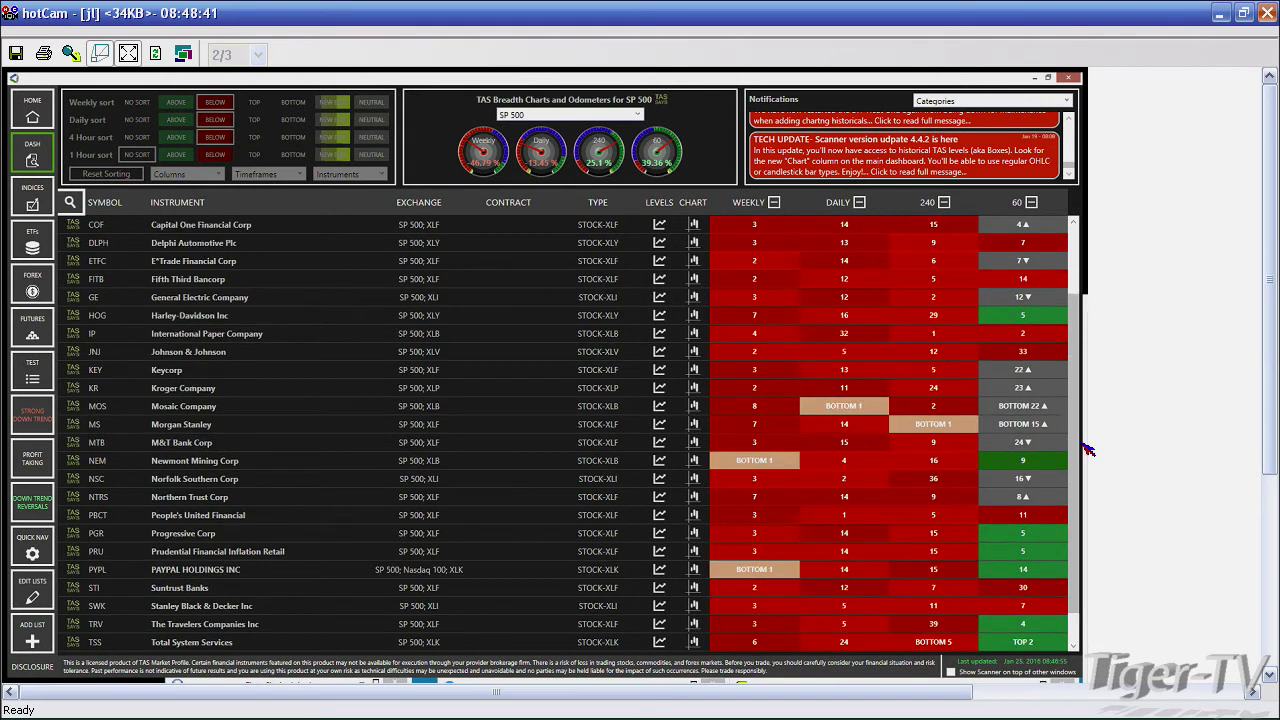
# - Inspect the TAS Profile levels of International Paper, Johnson & Johnson and Harley-Davidson across the 240, daily and weekly timeframes
pyautogui.click(943, 374)
pyautogui.click(933, 336)
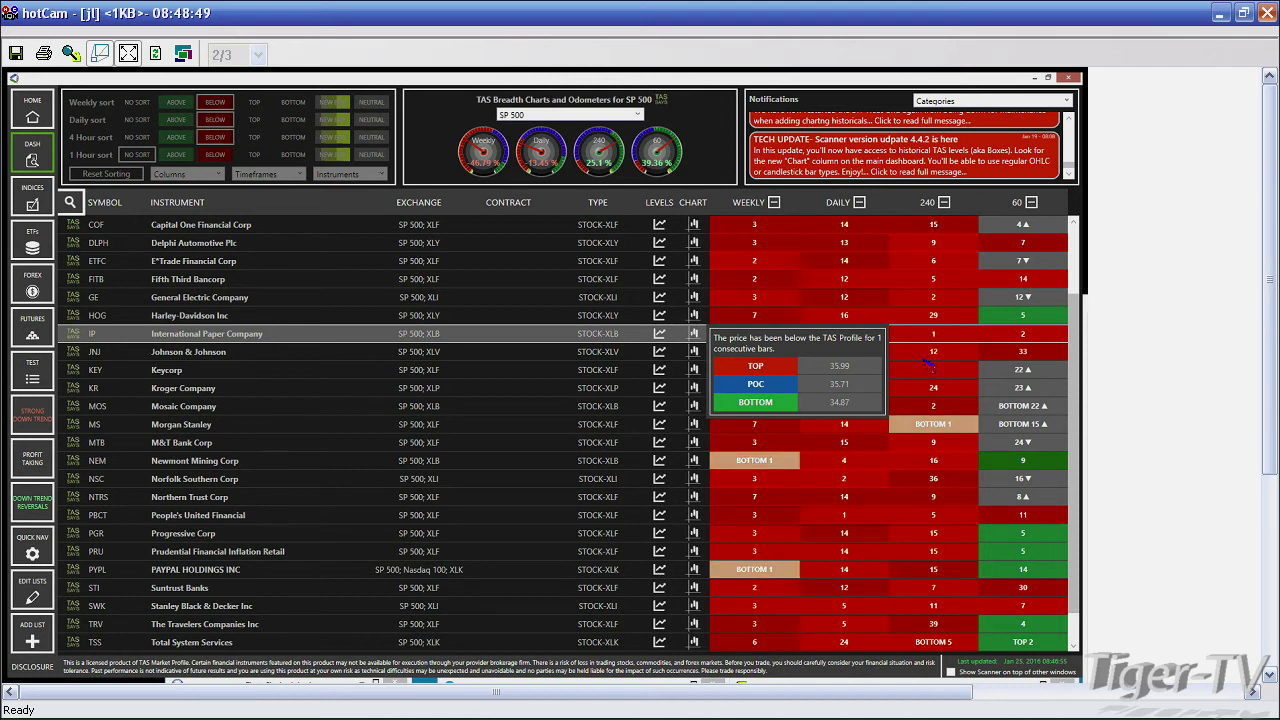
pyautogui.moveTo(933, 352)
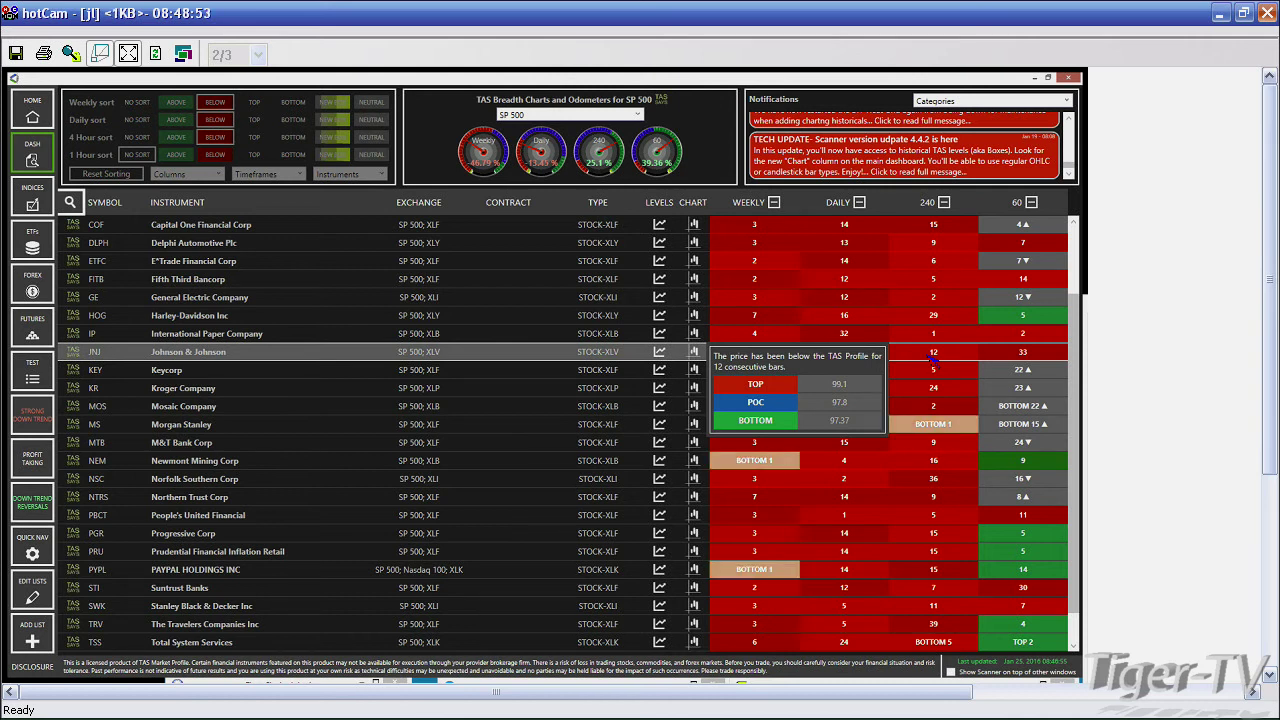
pyautogui.click(788, 412)
pyautogui.click(828, 335)
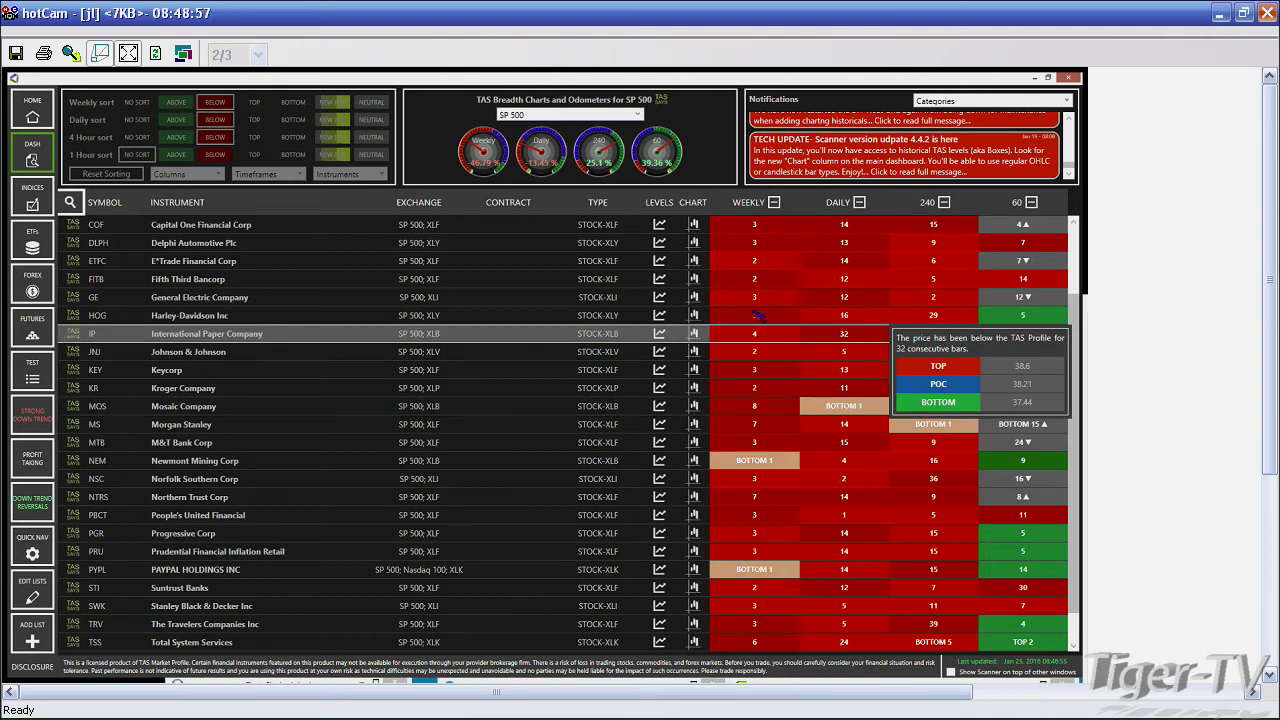
pyautogui.click(795, 315)
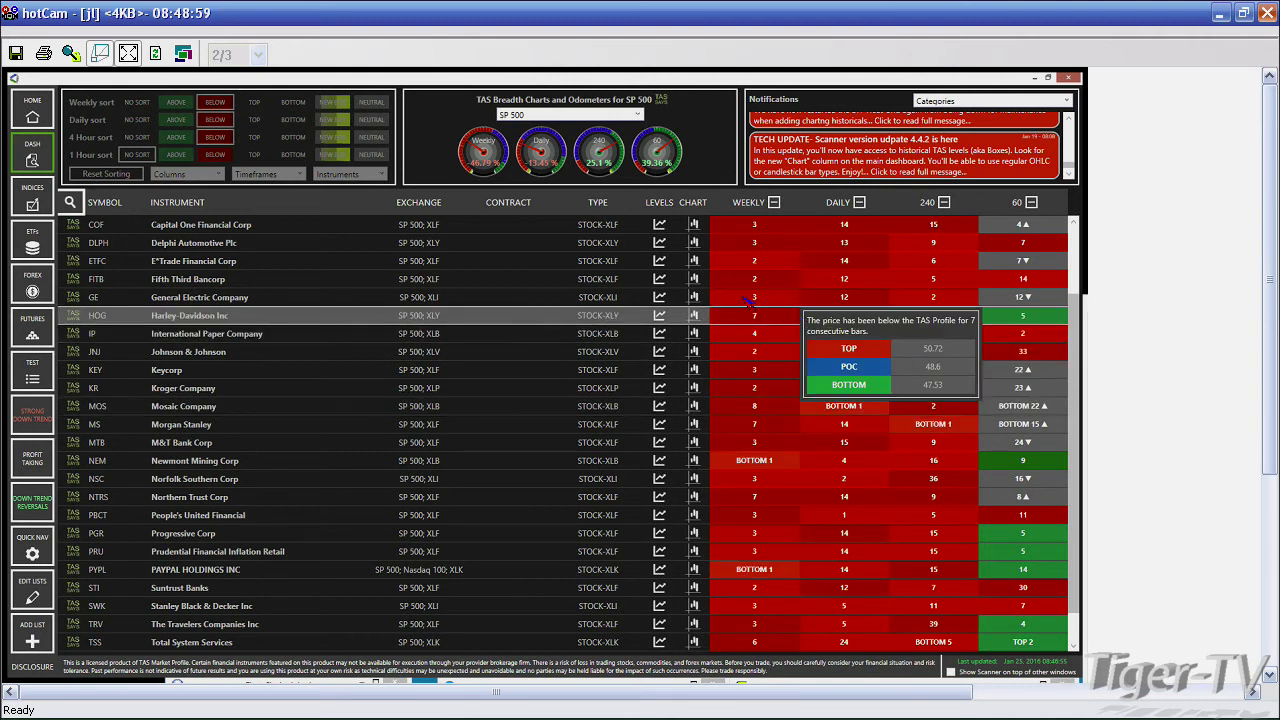
pyautogui.click(749, 299)
# - Compare the timeframe readings of the filtered stocks between Kroger and Travelers, including People's United Financial and Prudential
pyautogui.click(700, 424)
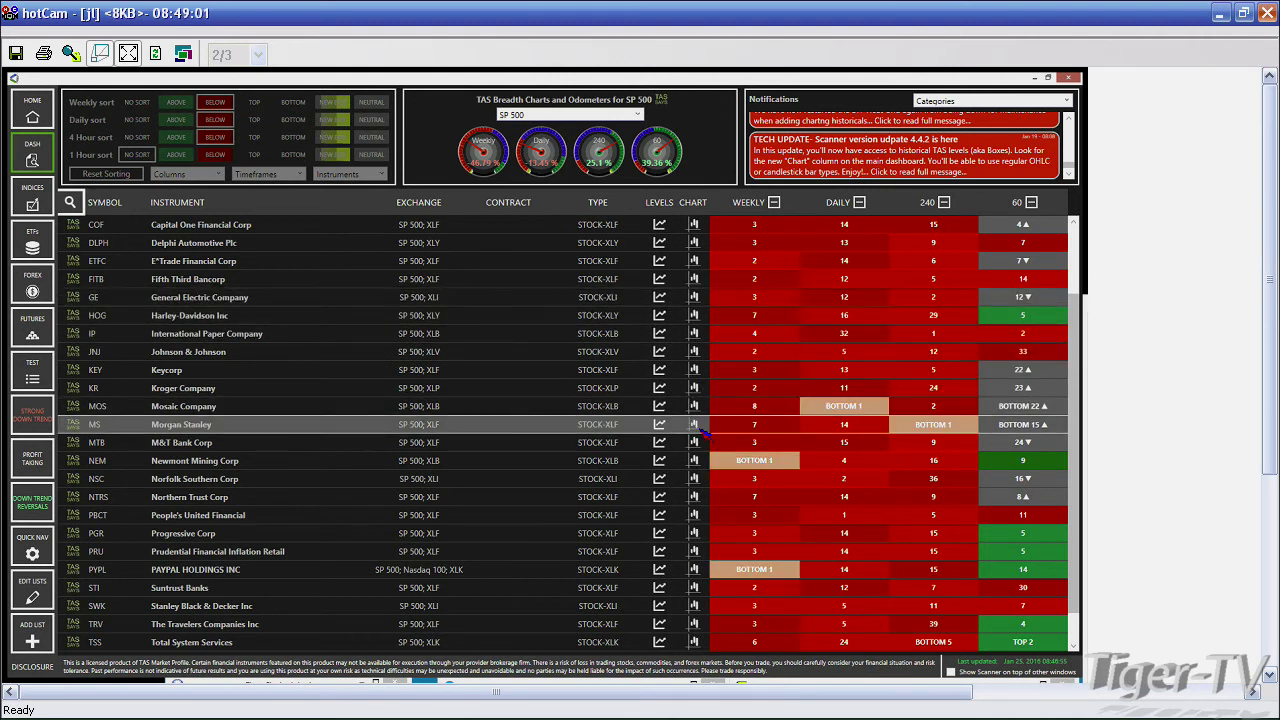
pyautogui.click(741, 518)
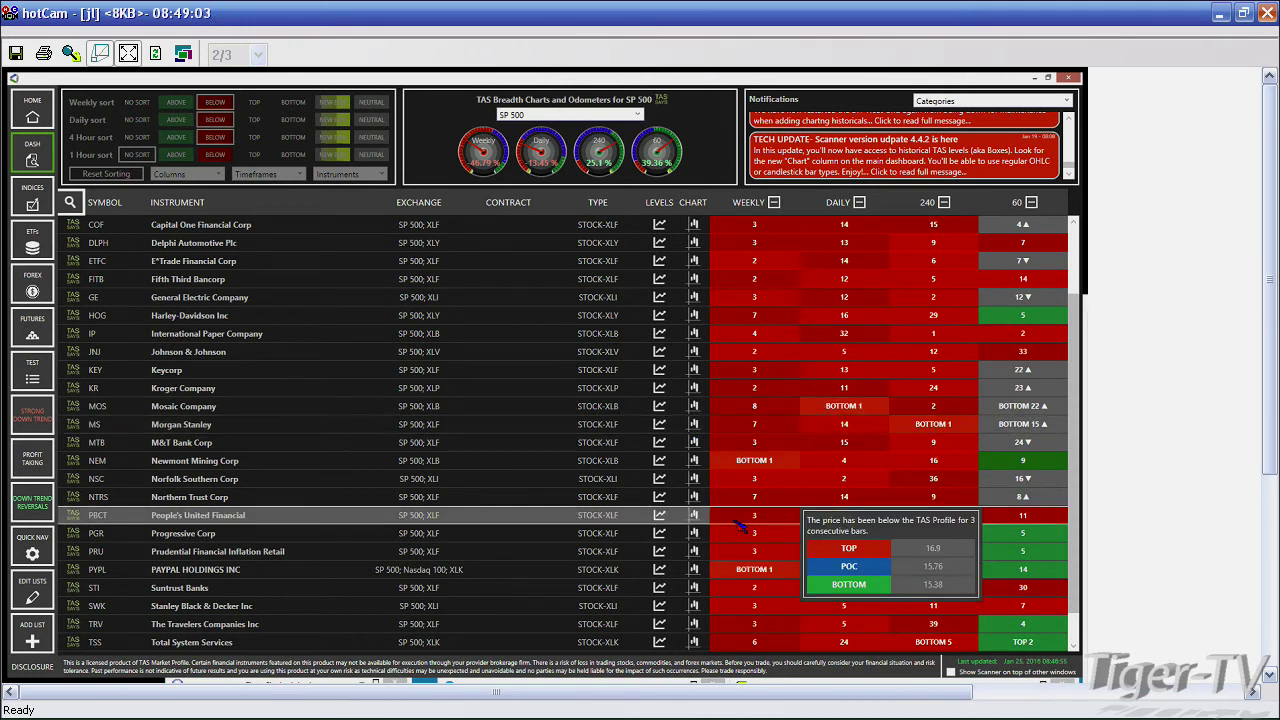
pyautogui.click(757, 620)
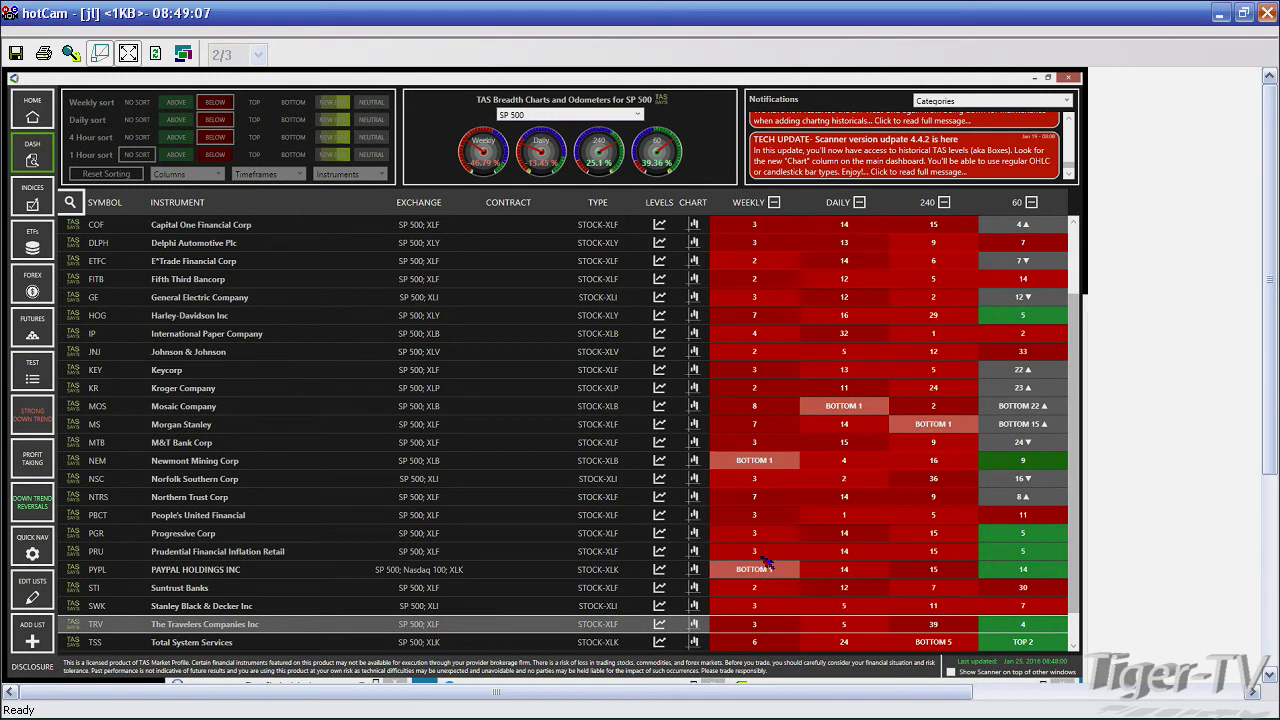
pyautogui.click(758, 551)
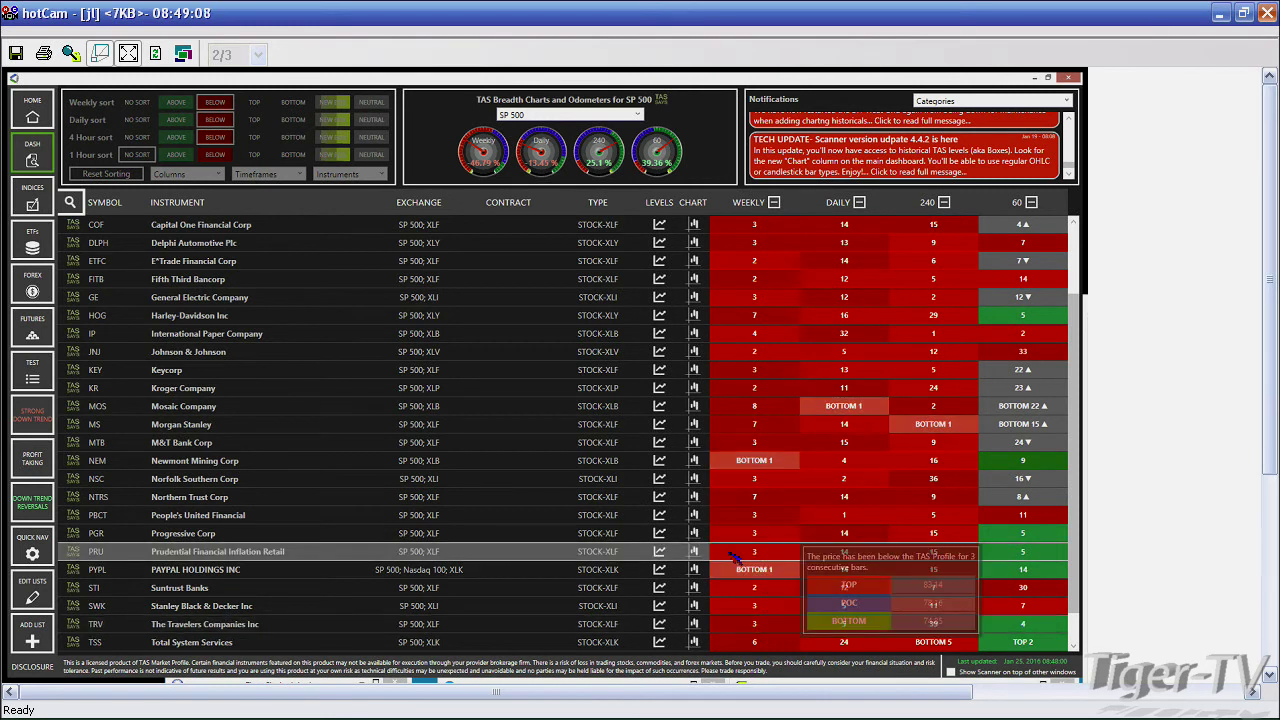
pyautogui.click(930, 499)
pyautogui.click(916, 509)
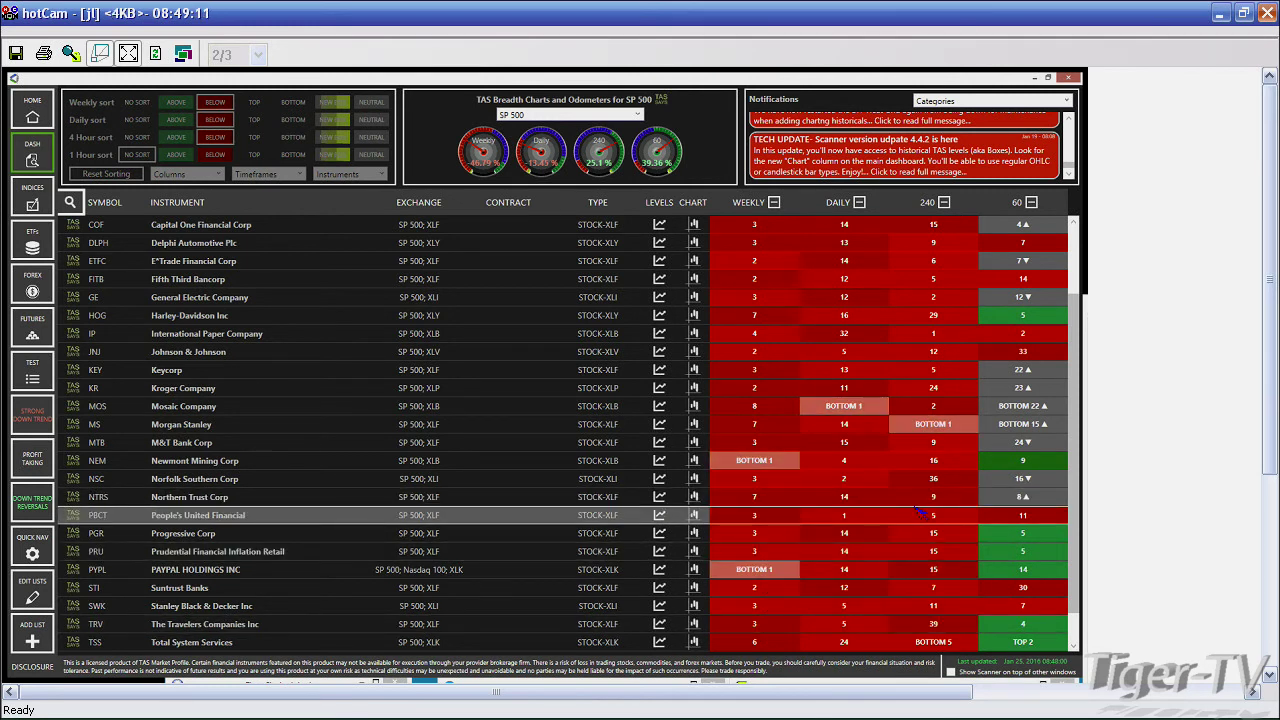
pyautogui.click(722, 425)
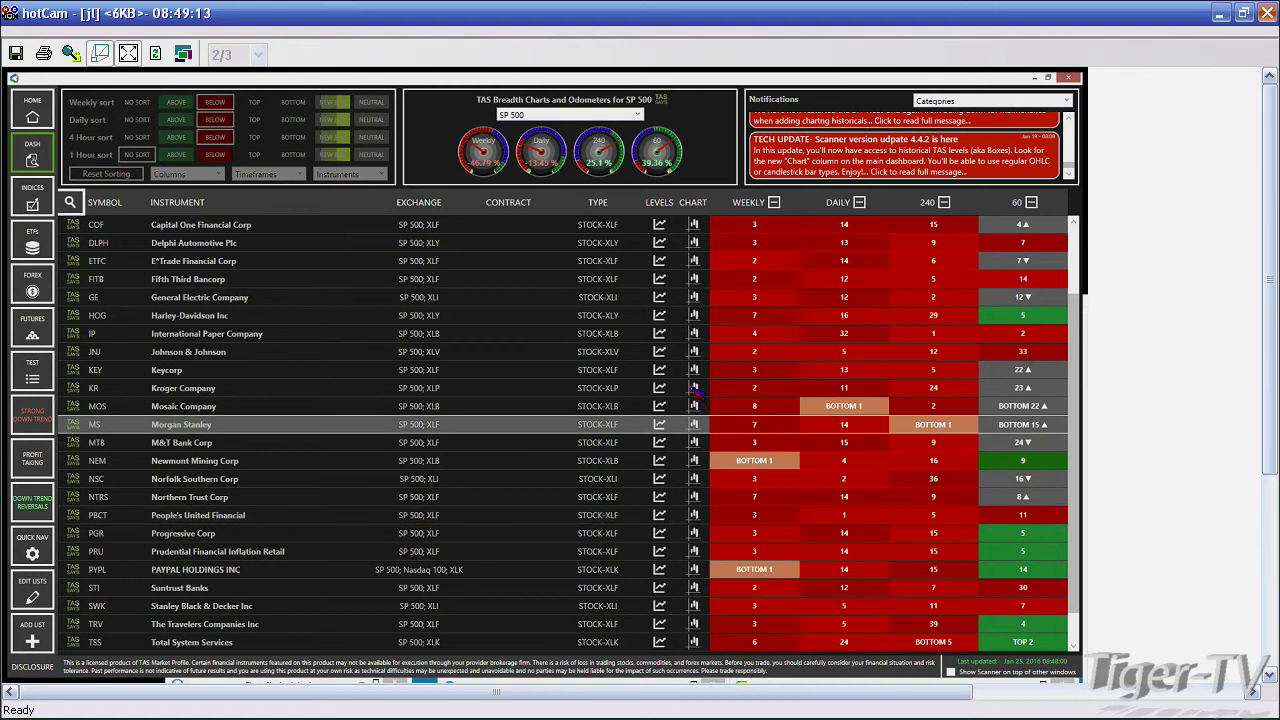
pyautogui.click(697, 391)
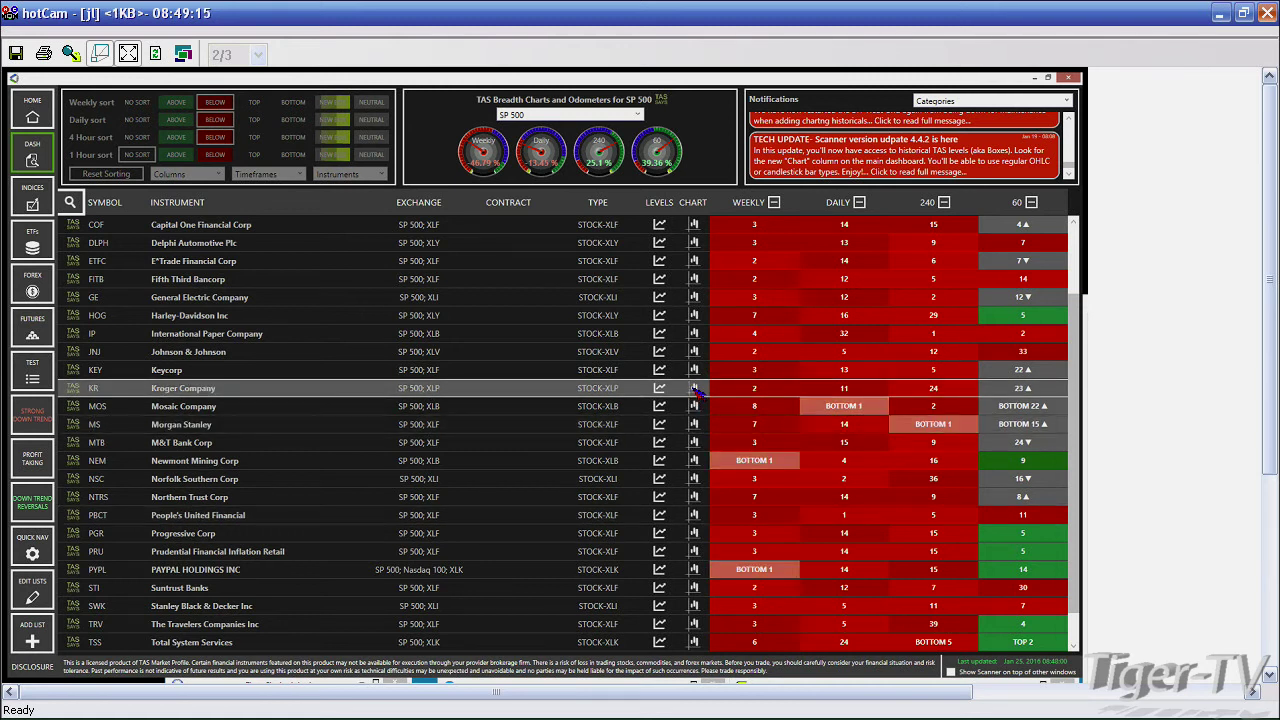
pyautogui.click(746, 441)
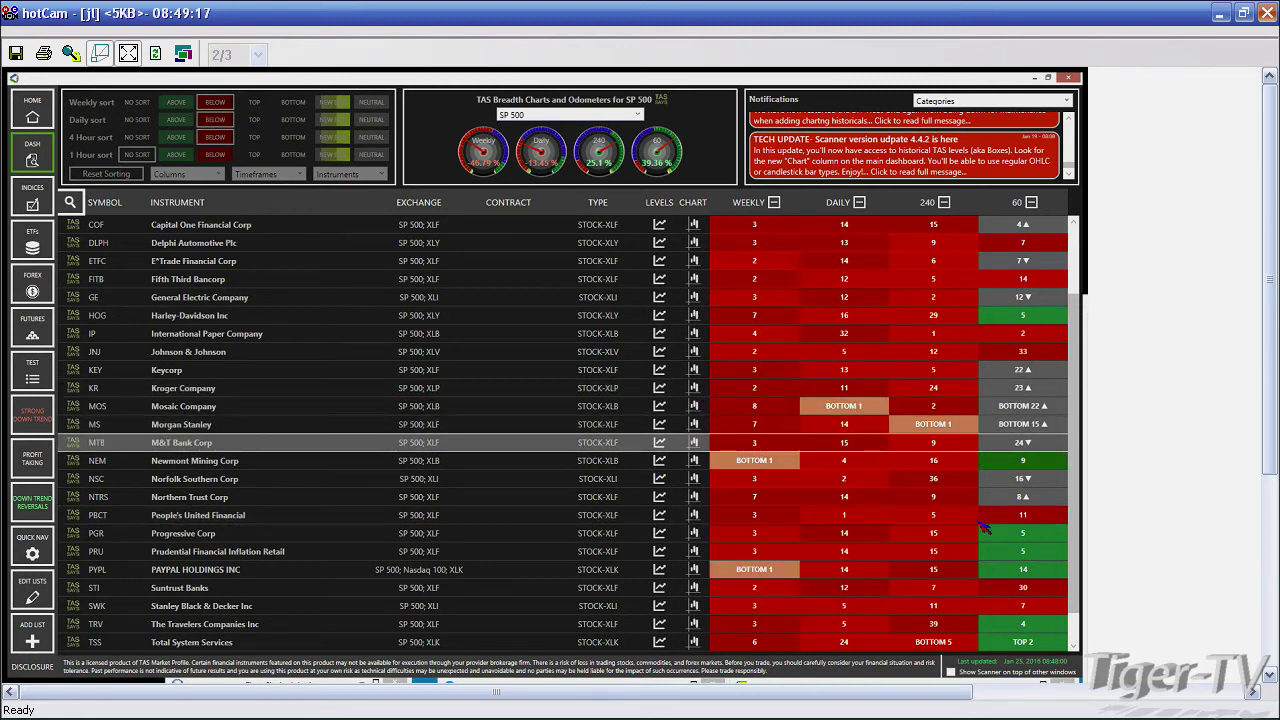
pyautogui.click(720, 516)
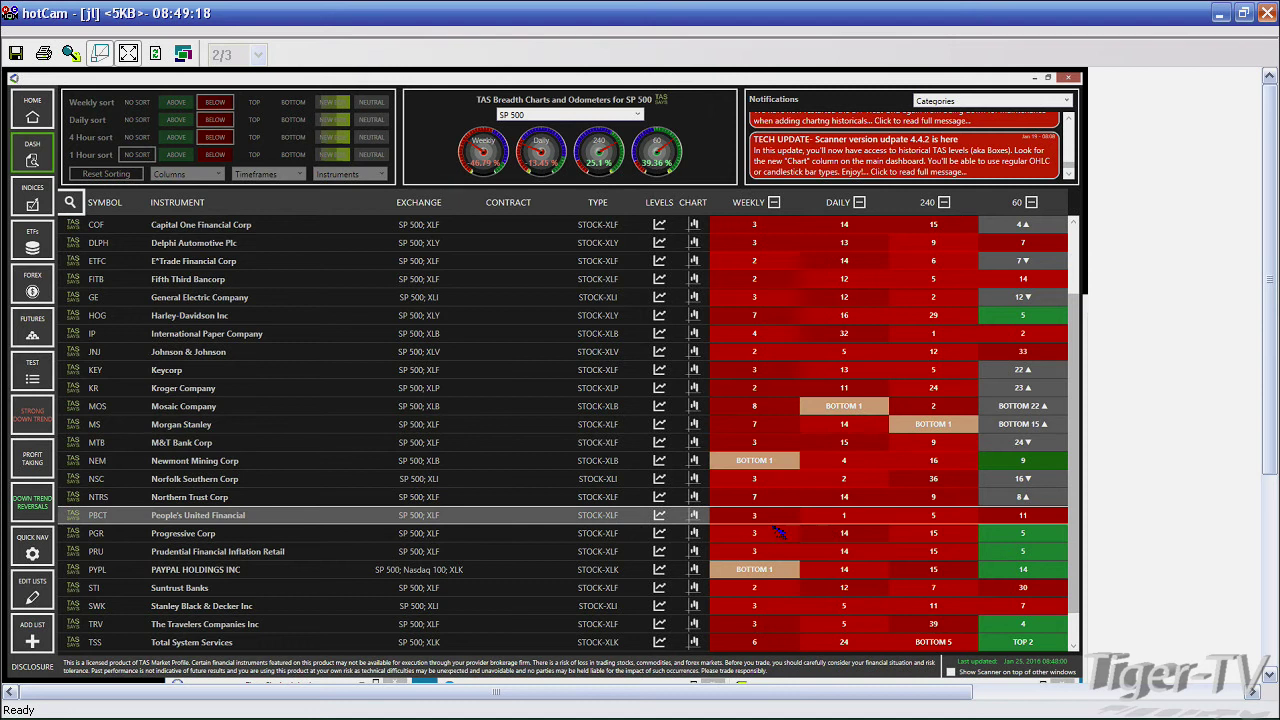
# - Review the levels chart and the daily candlestick price chart of People's United Financial (PBCT)
pyautogui.click(659, 515)
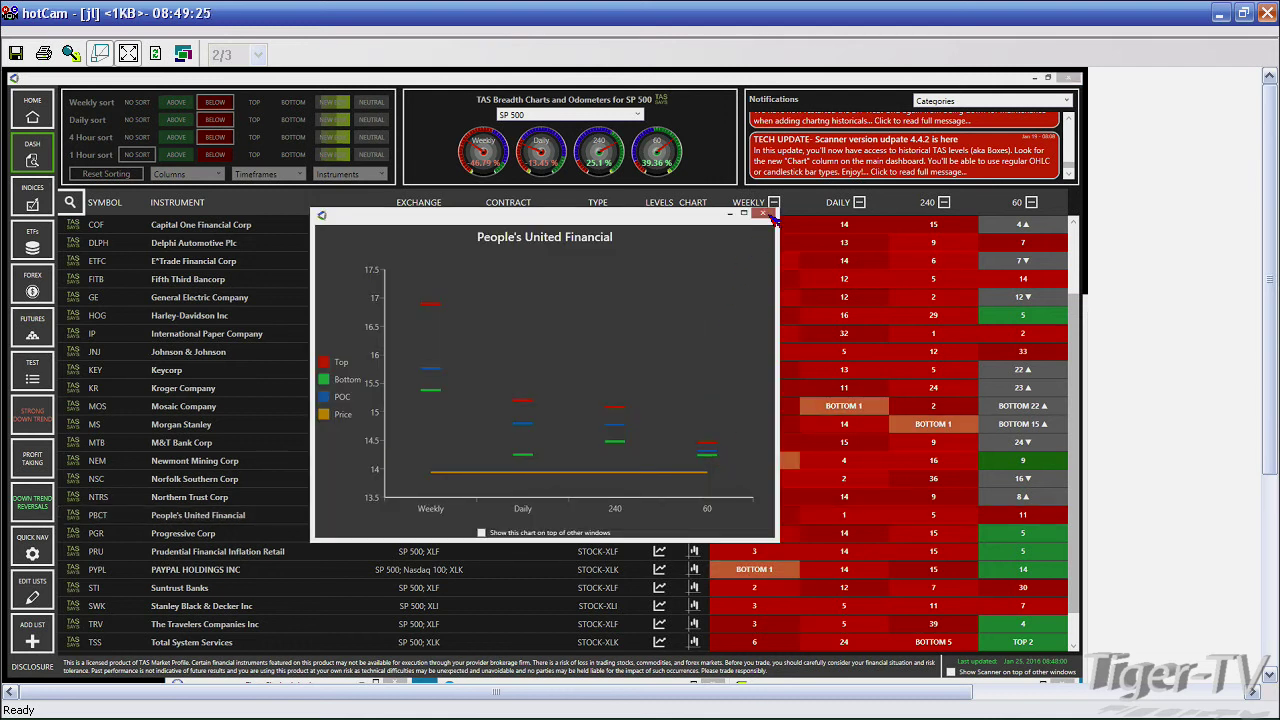
pyautogui.click(695, 521)
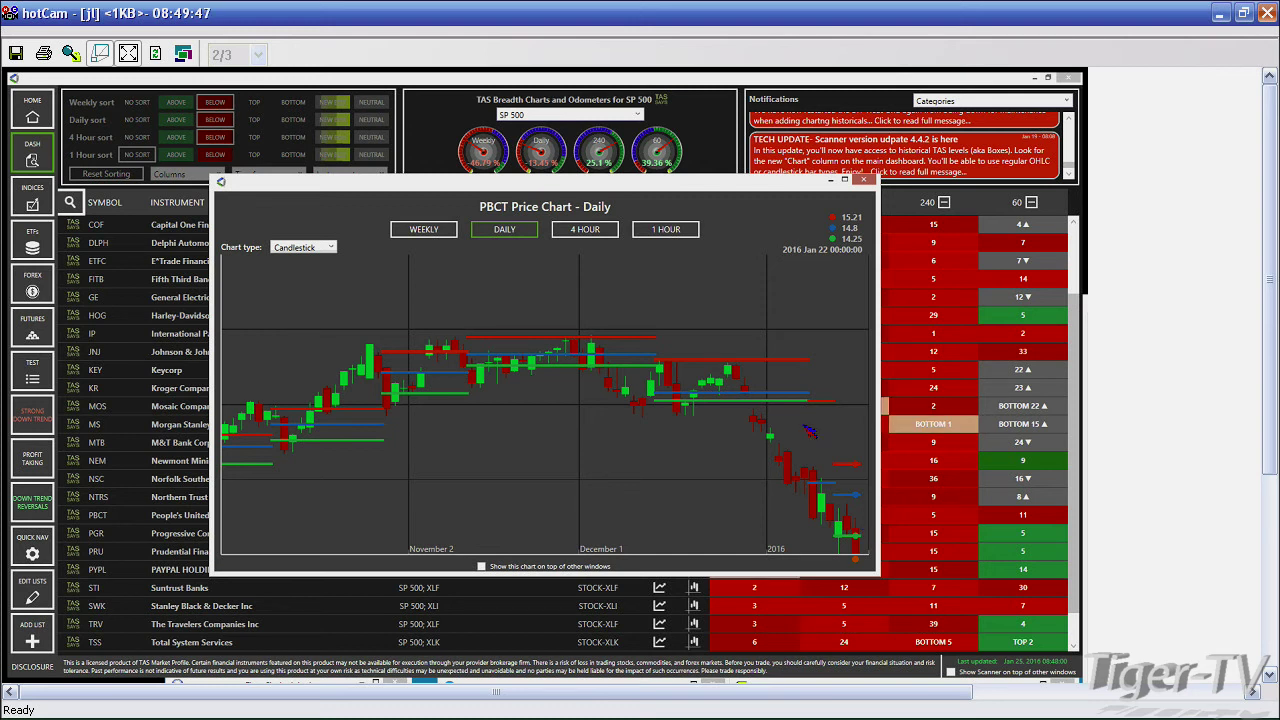
pyautogui.click(600, 232)
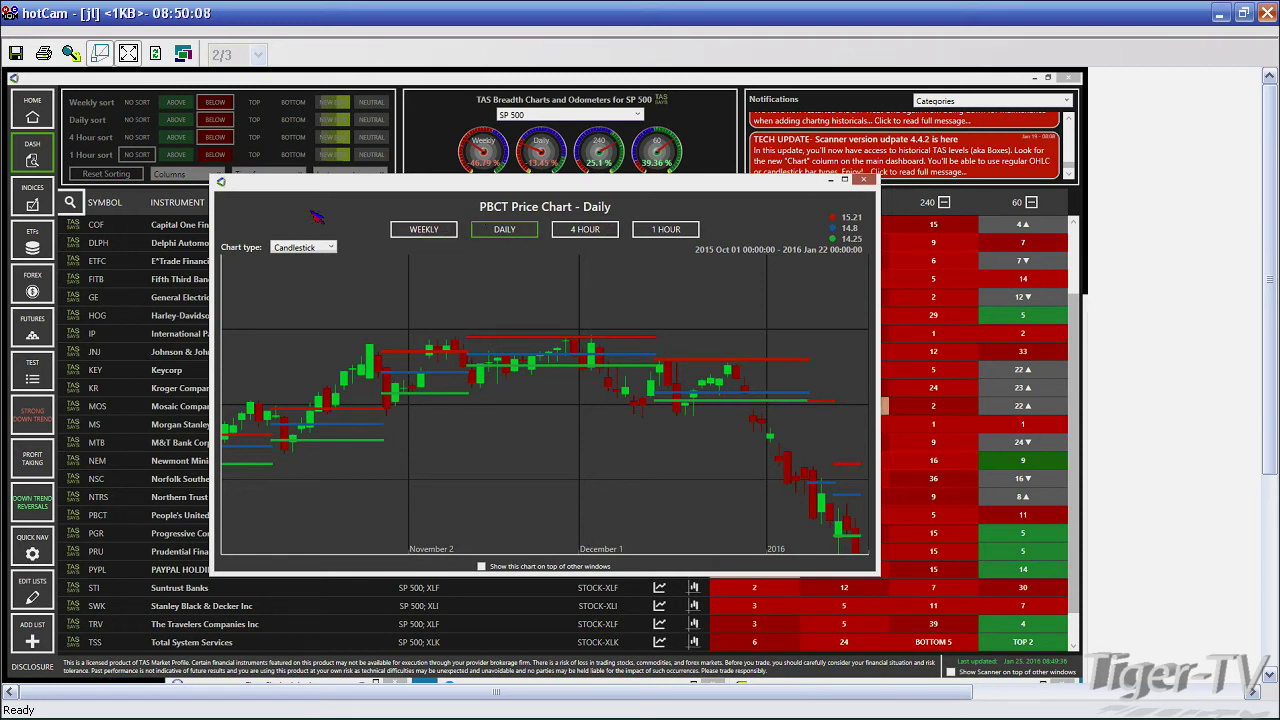
# - Set the weekly sort of the SP 500 list to No Sort
pyautogui.click(150, 105)
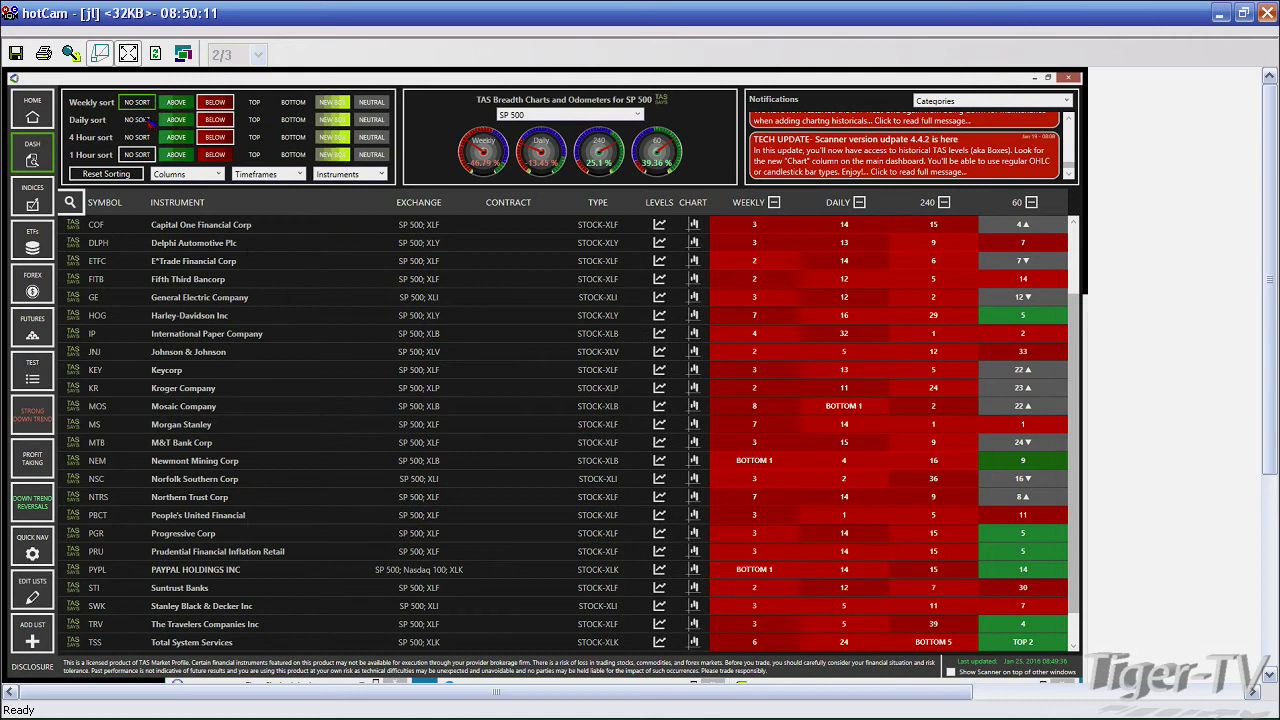